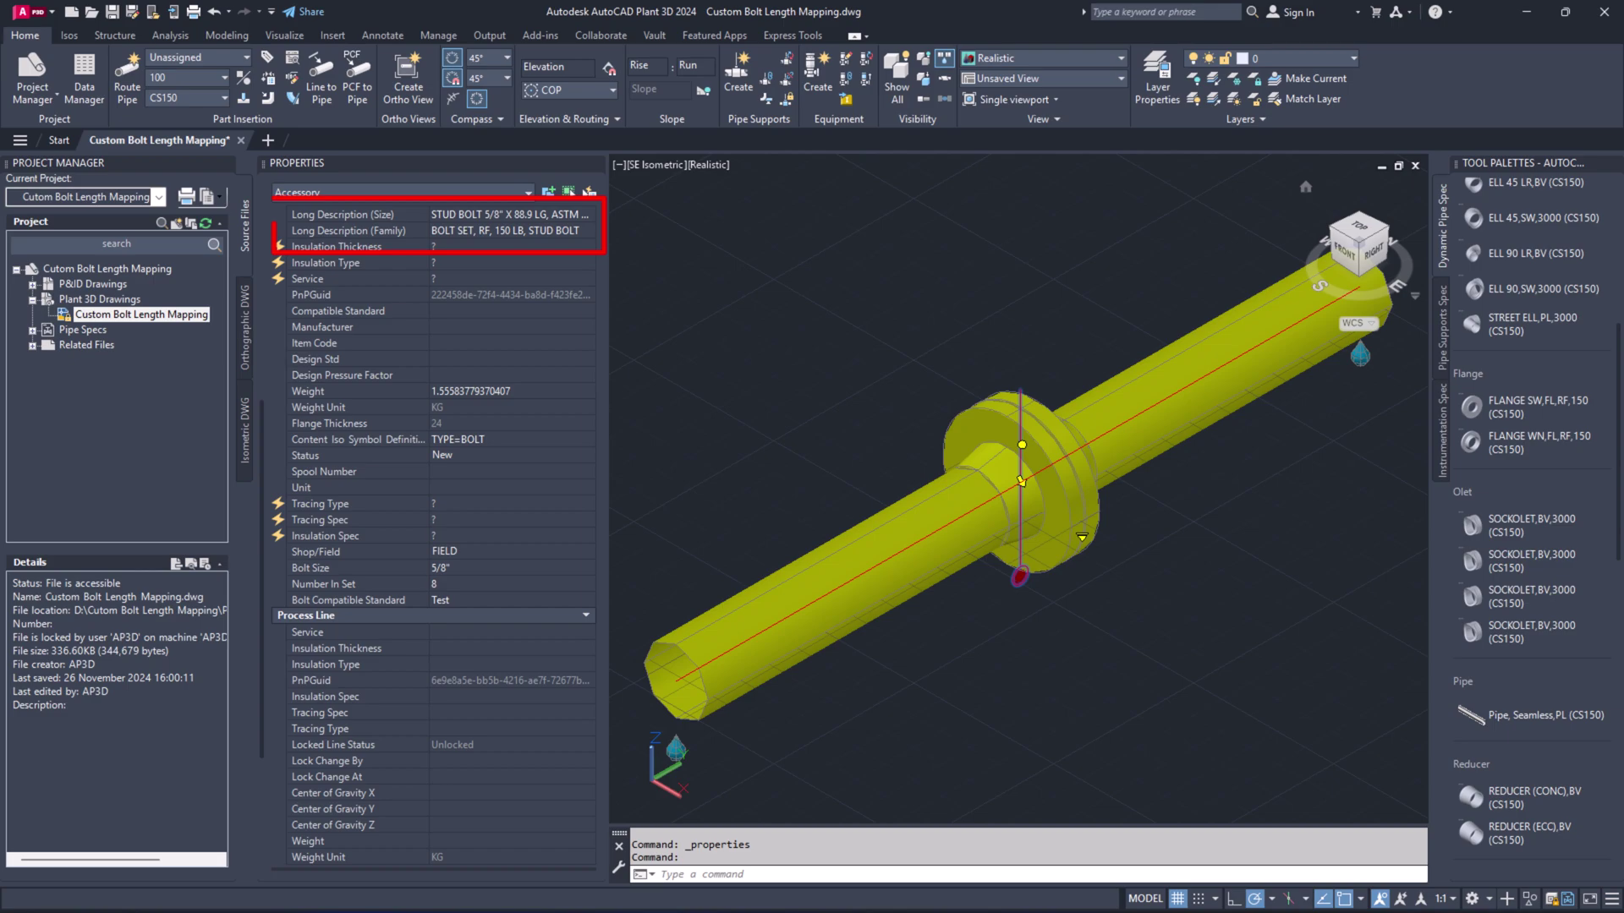
scroll(432, 508, "down", 5)
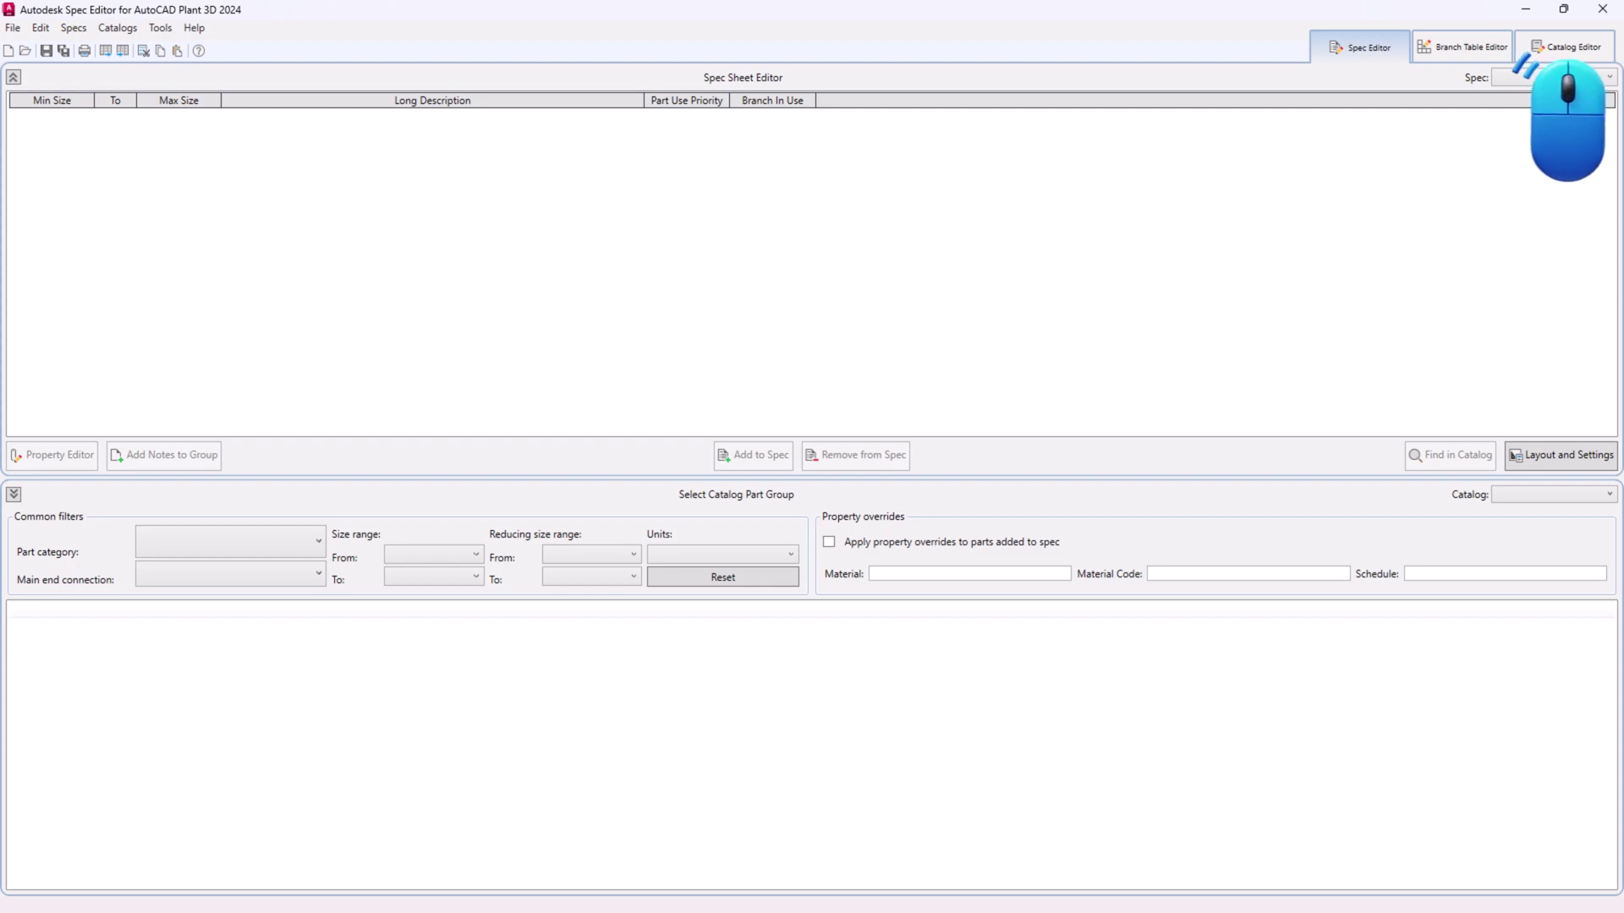
Step: In the Catalog Editor, give the RF 150 LB stud bolt set's 4" size length 3.5433070866 inches
left_click(1566, 47)
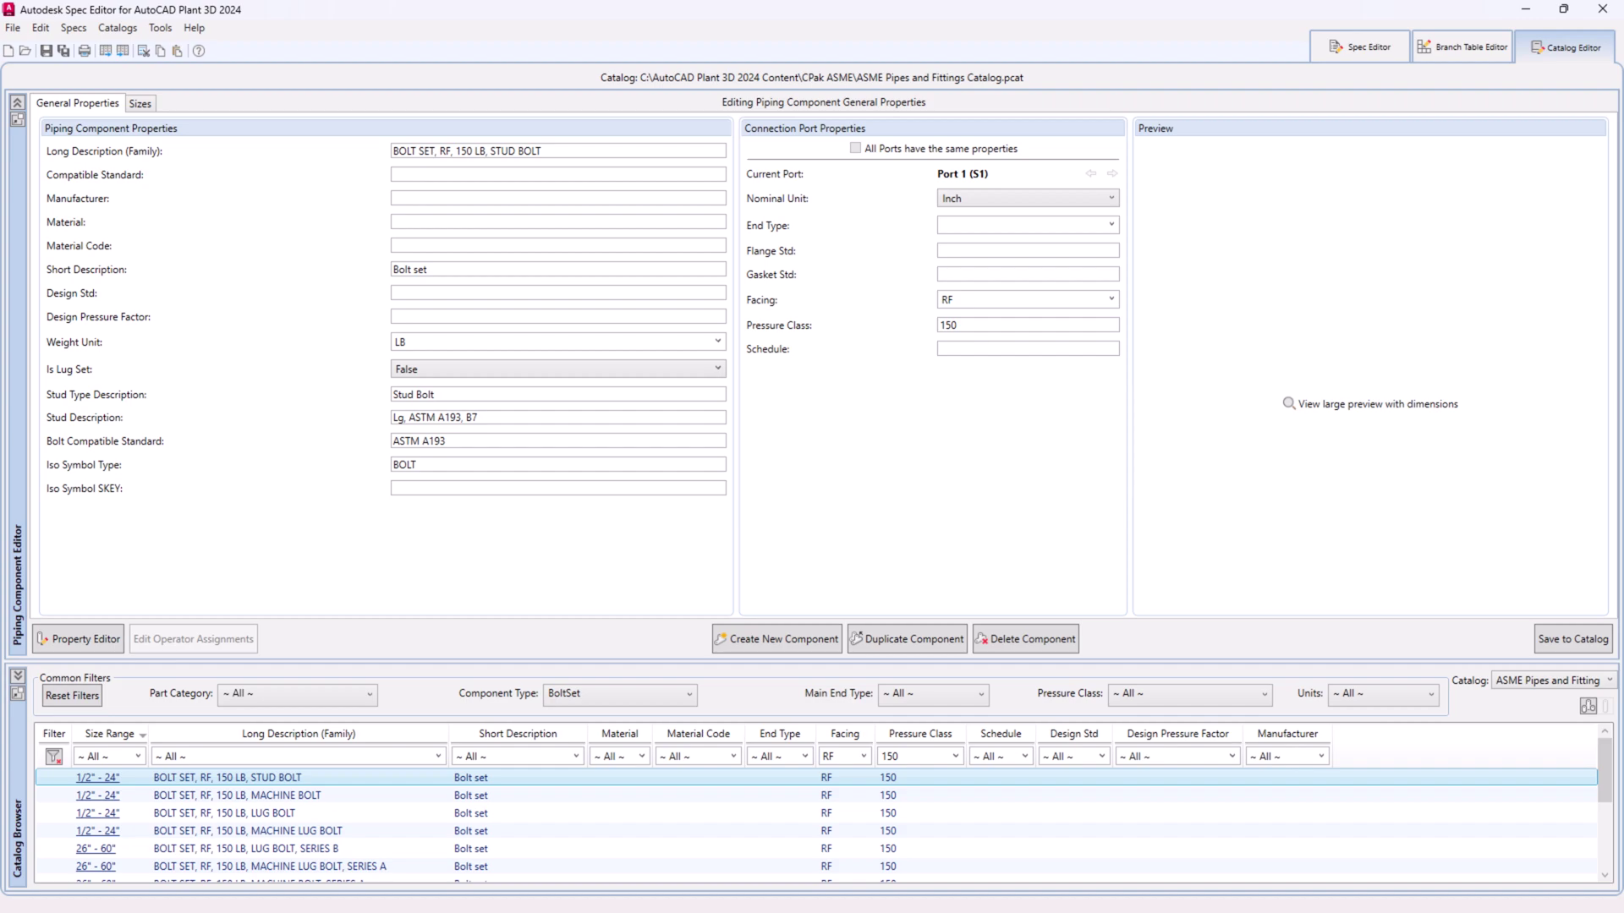
left_click(141, 104)
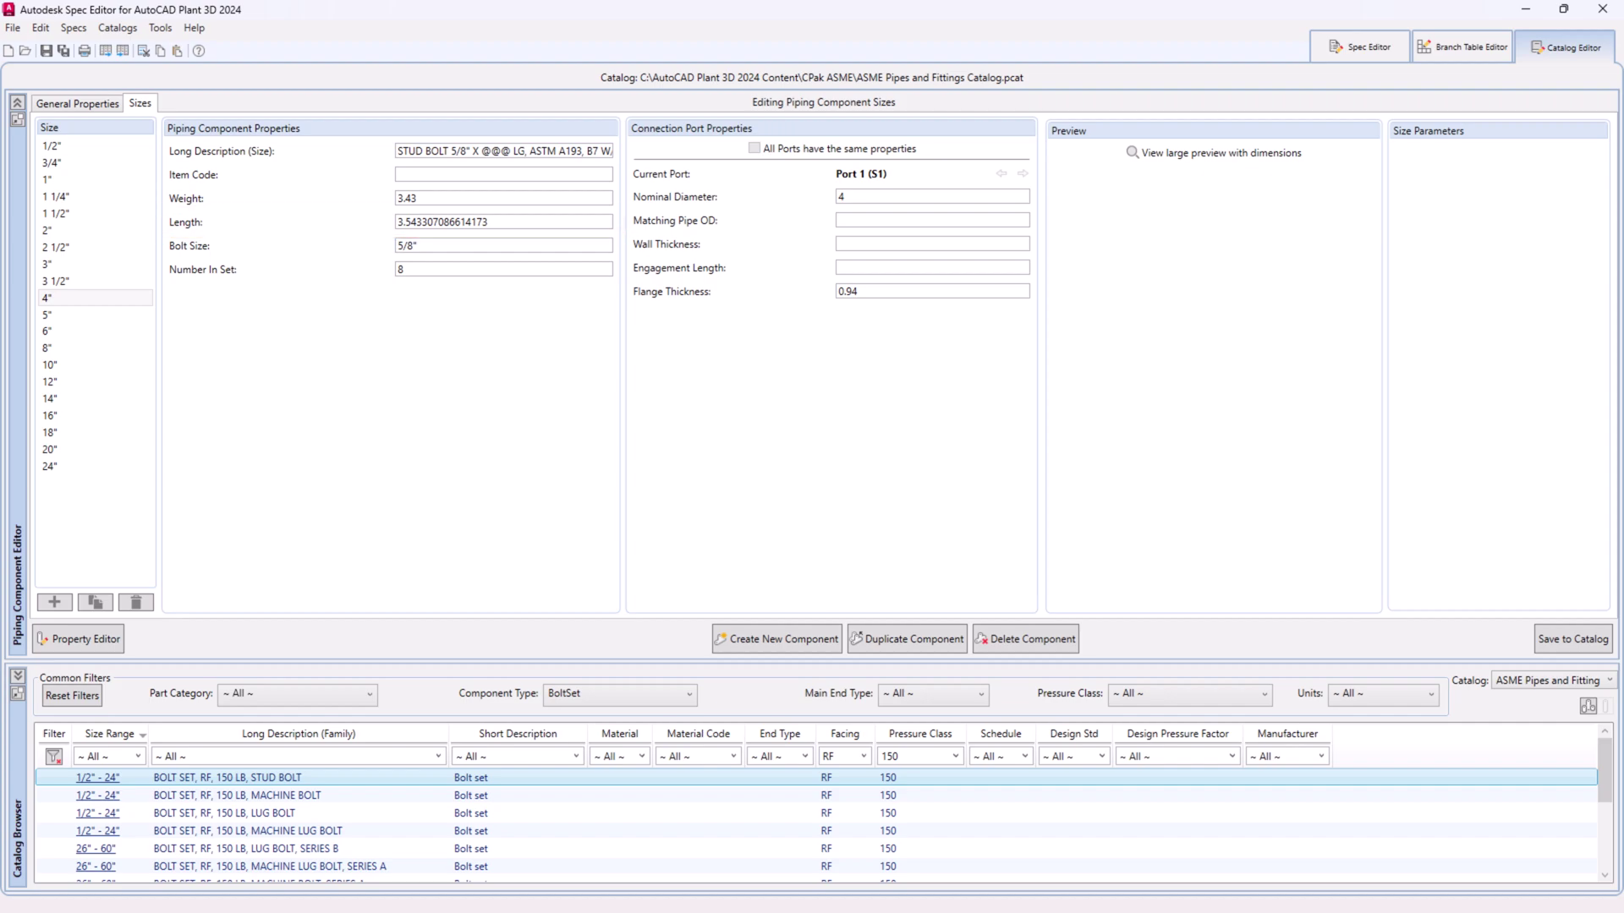
Step: Save the edited bolt set to the catalog and update the CS150 spec parts to match
left_click(1572, 638)
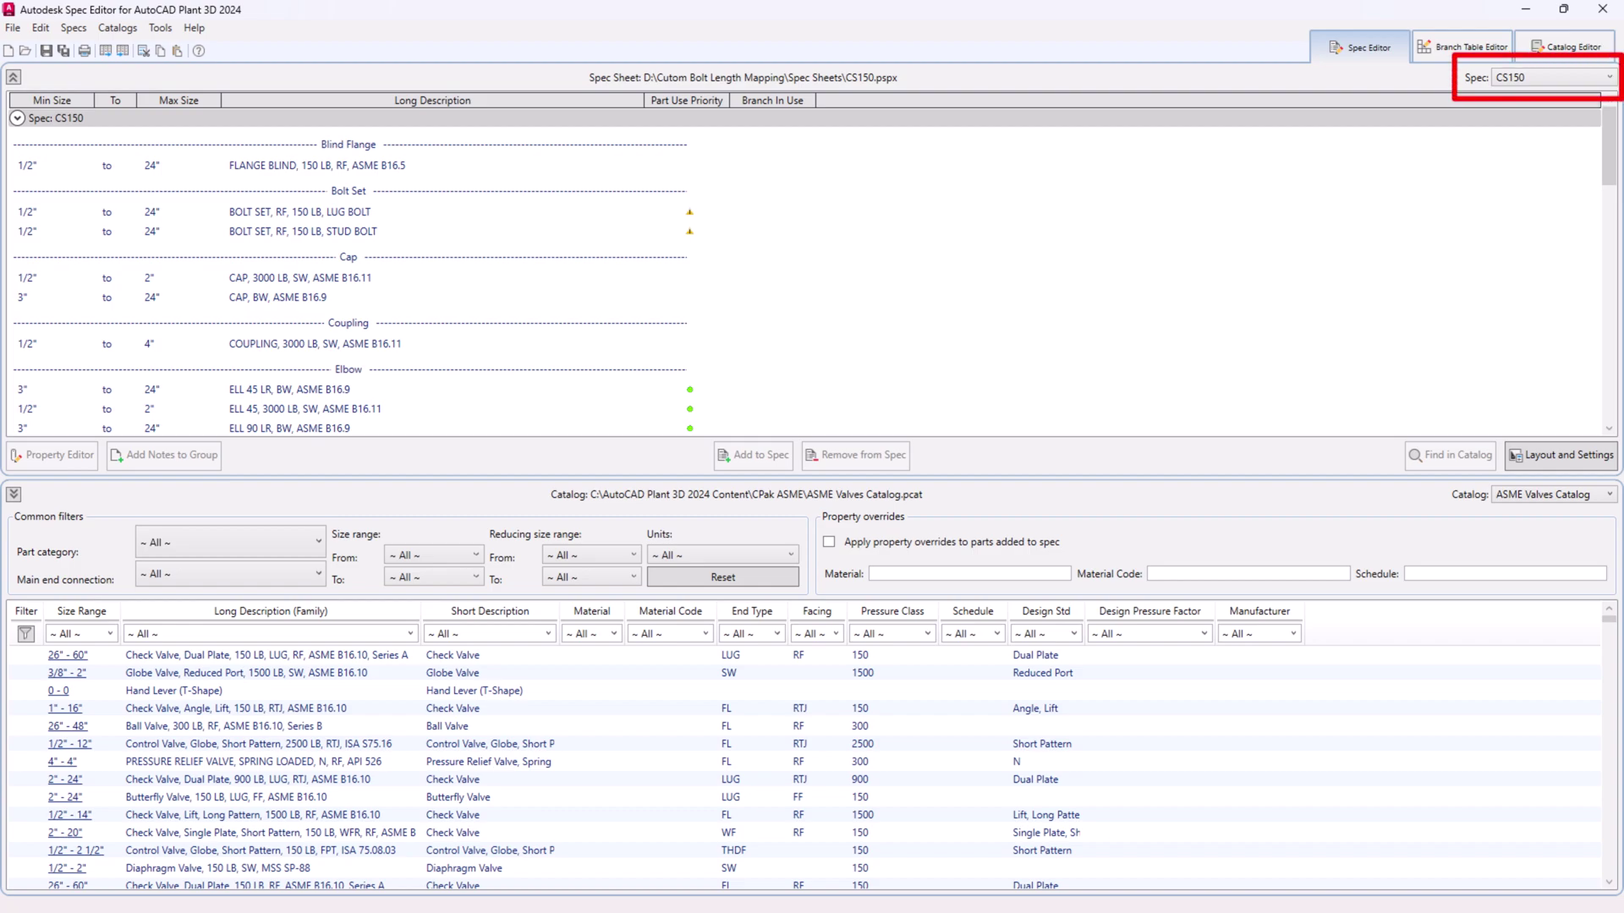
left_click(73, 27)
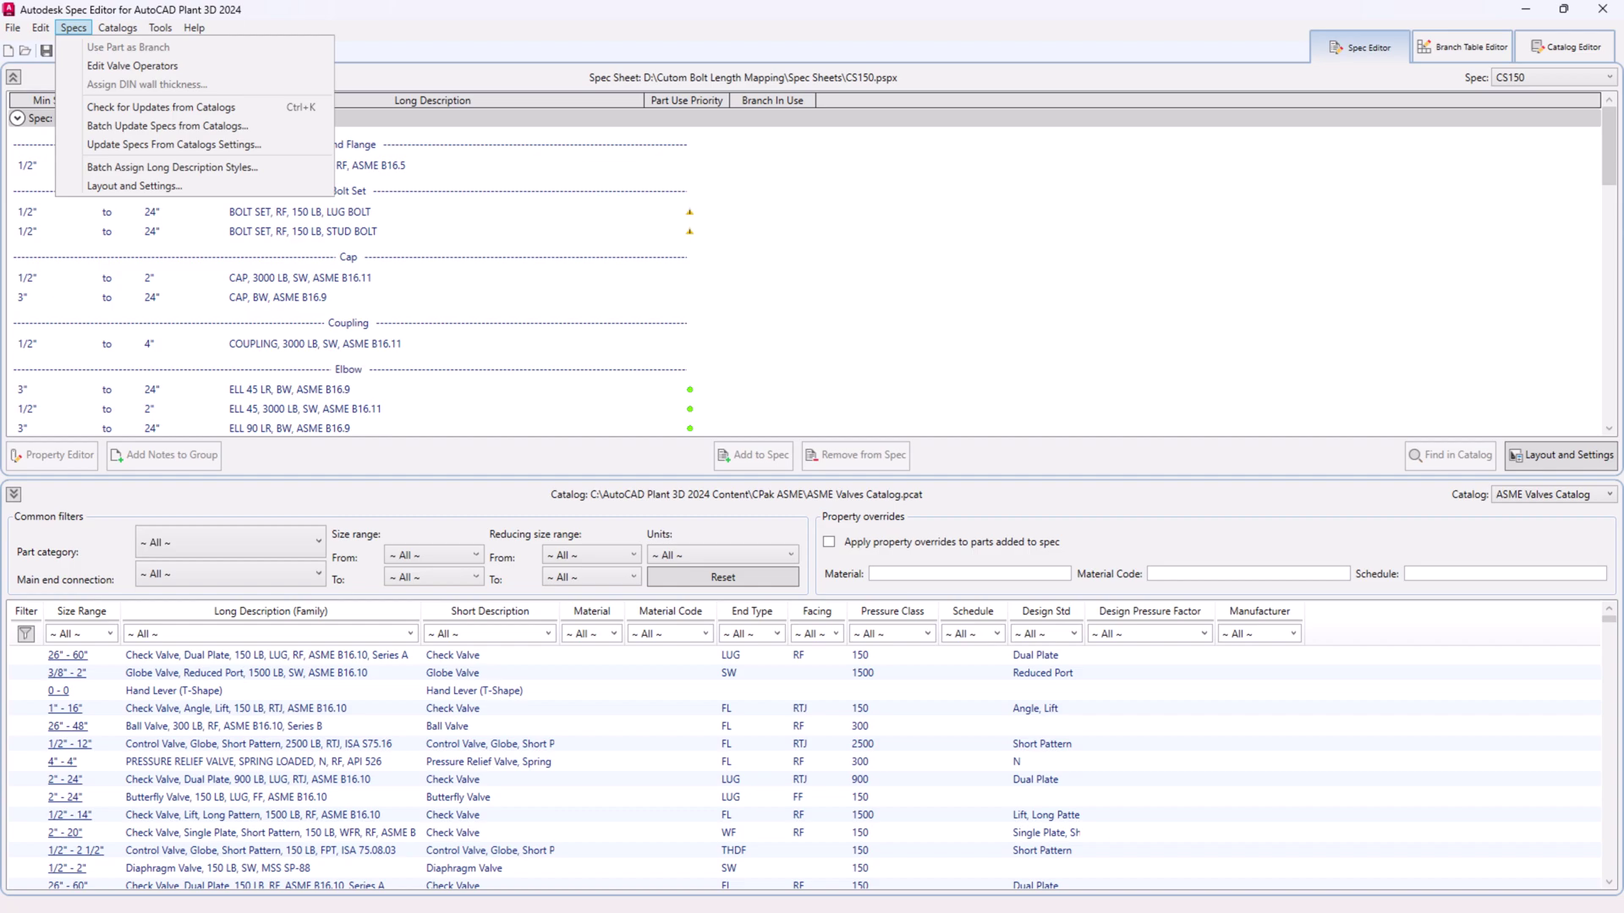
left_click(161, 106)
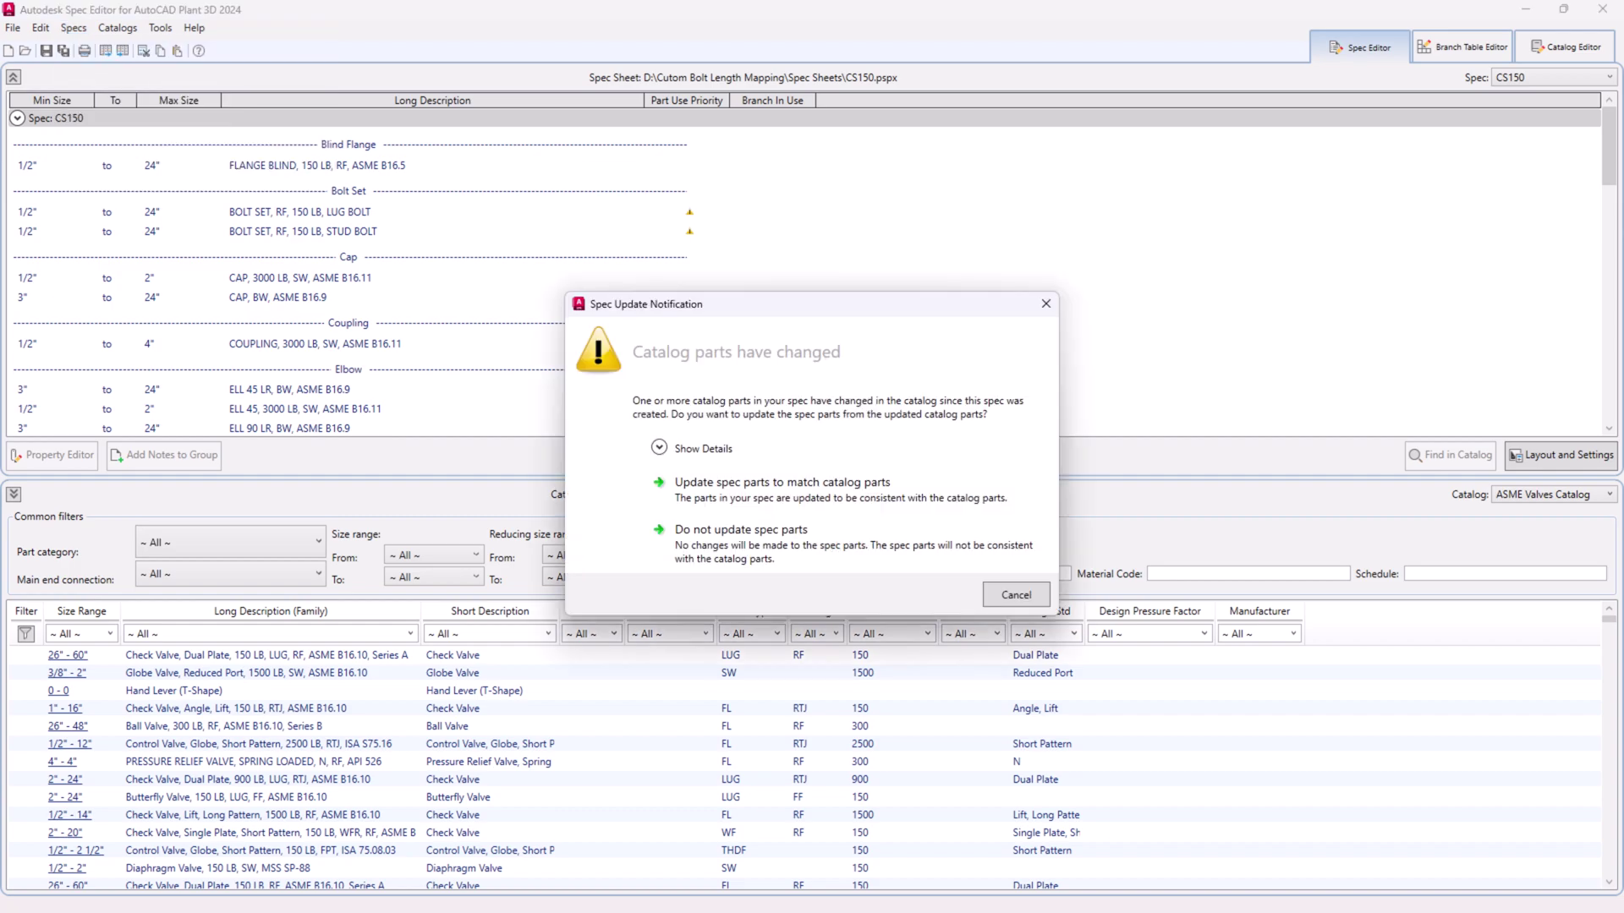
left_click(781, 482)
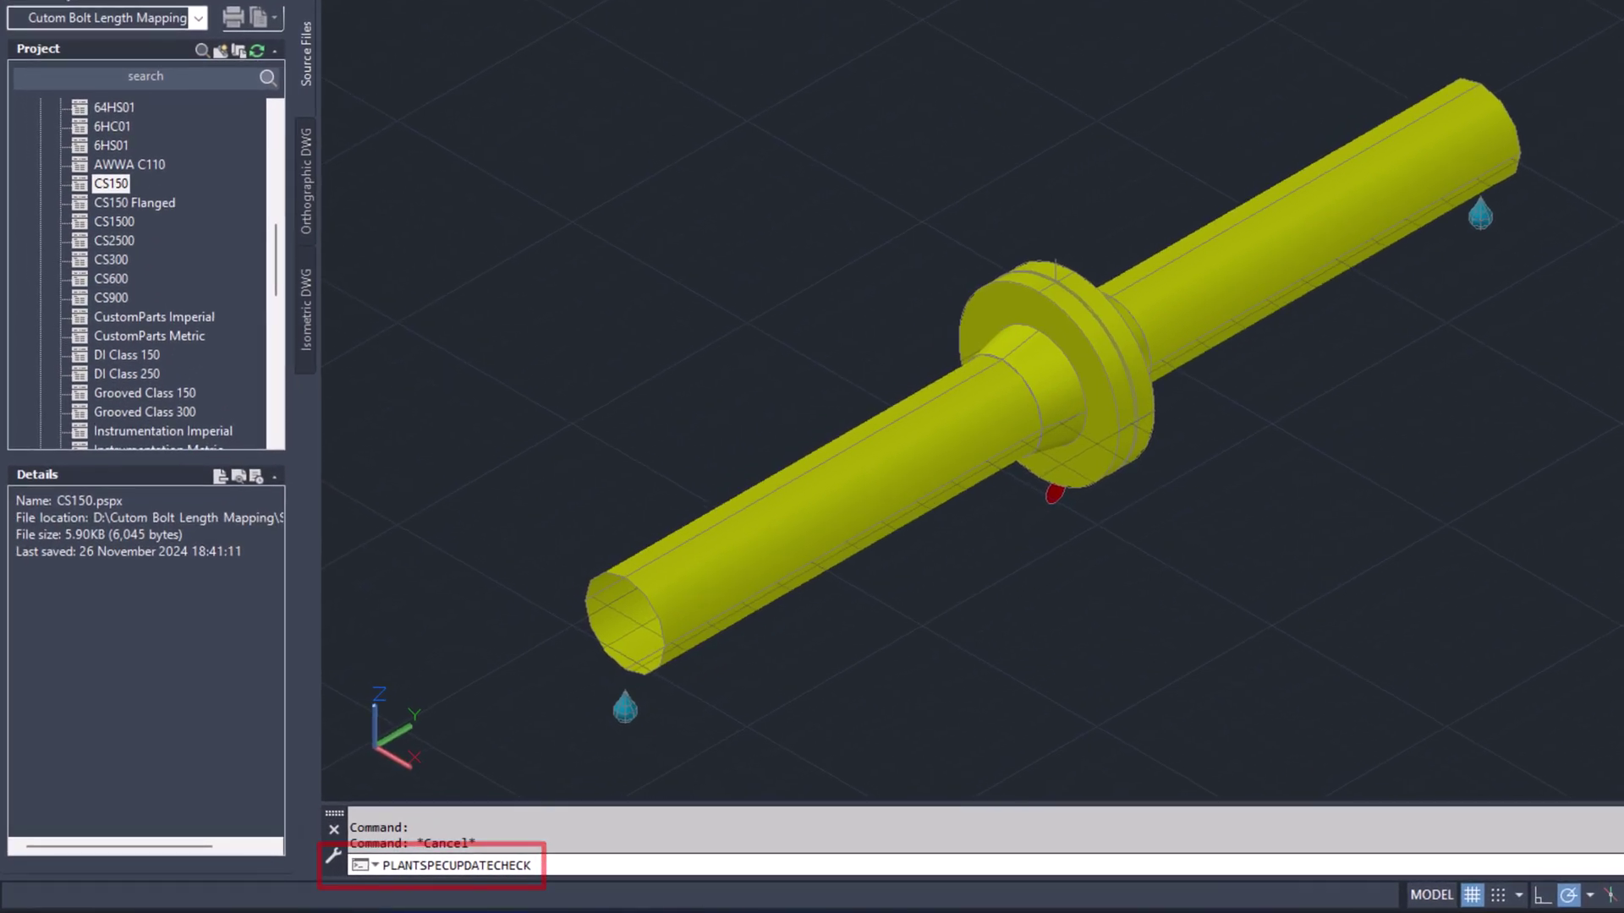
Step: Run PLANTSPECUPDATECHECK so the flange bolt set reads STUD BOLT 5/8" X 90 LG
key("Return")
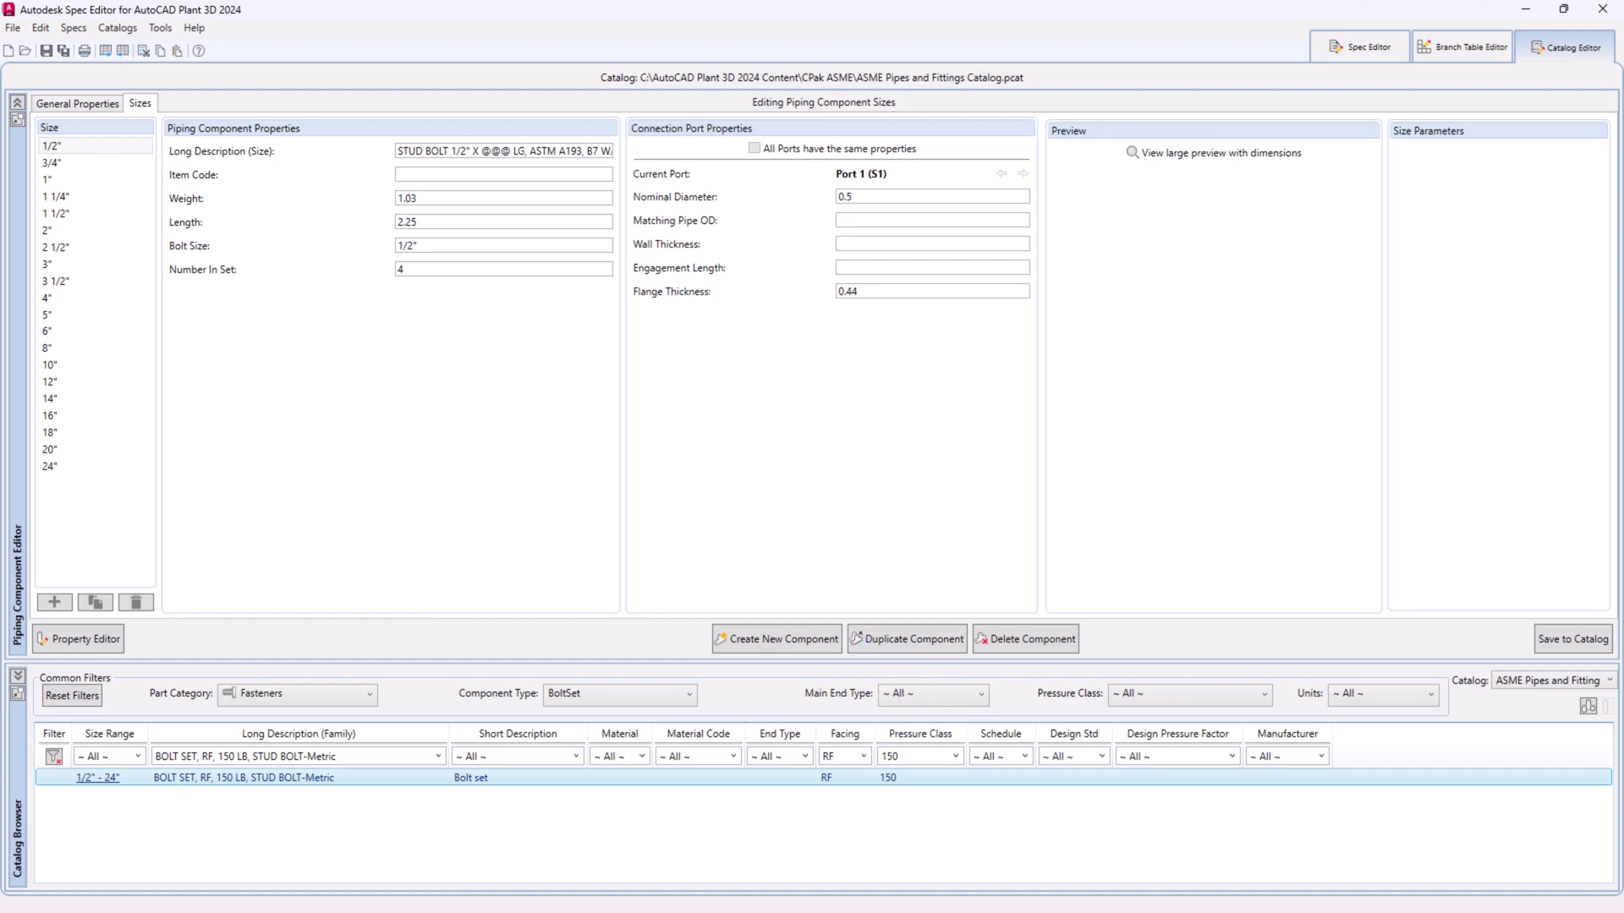
Step: Add the metric Custom Length bolt mapping standard with M12 and M16 rows, lengths 3.5–5 in 0.5 steps
left_click(117, 27)
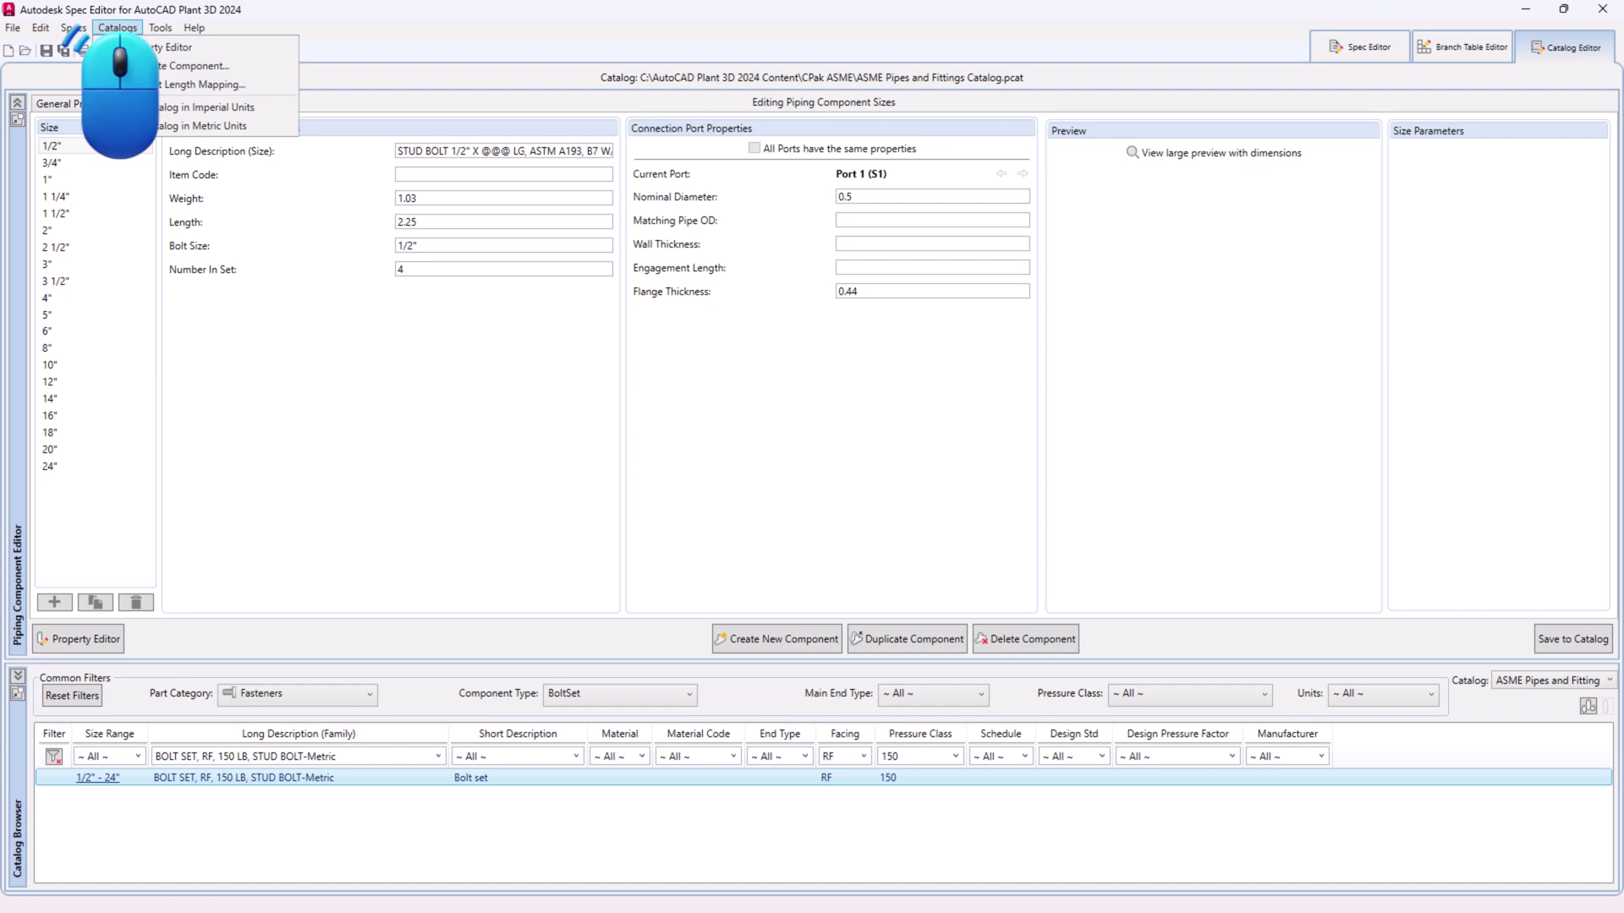
left_click(183, 85)
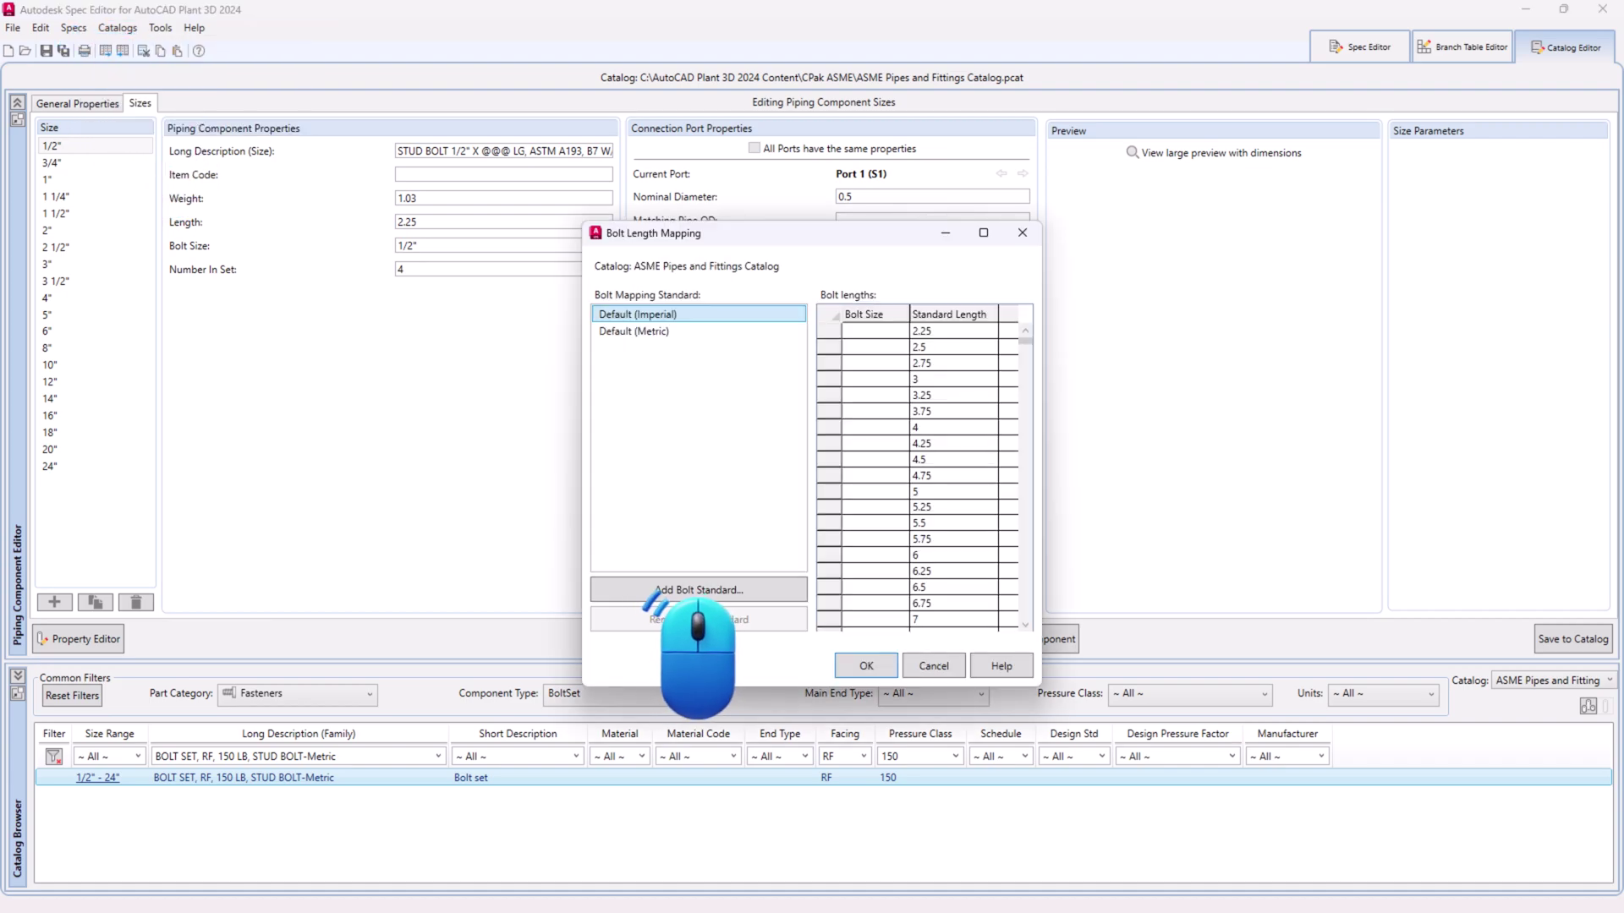
left_click(699, 589)
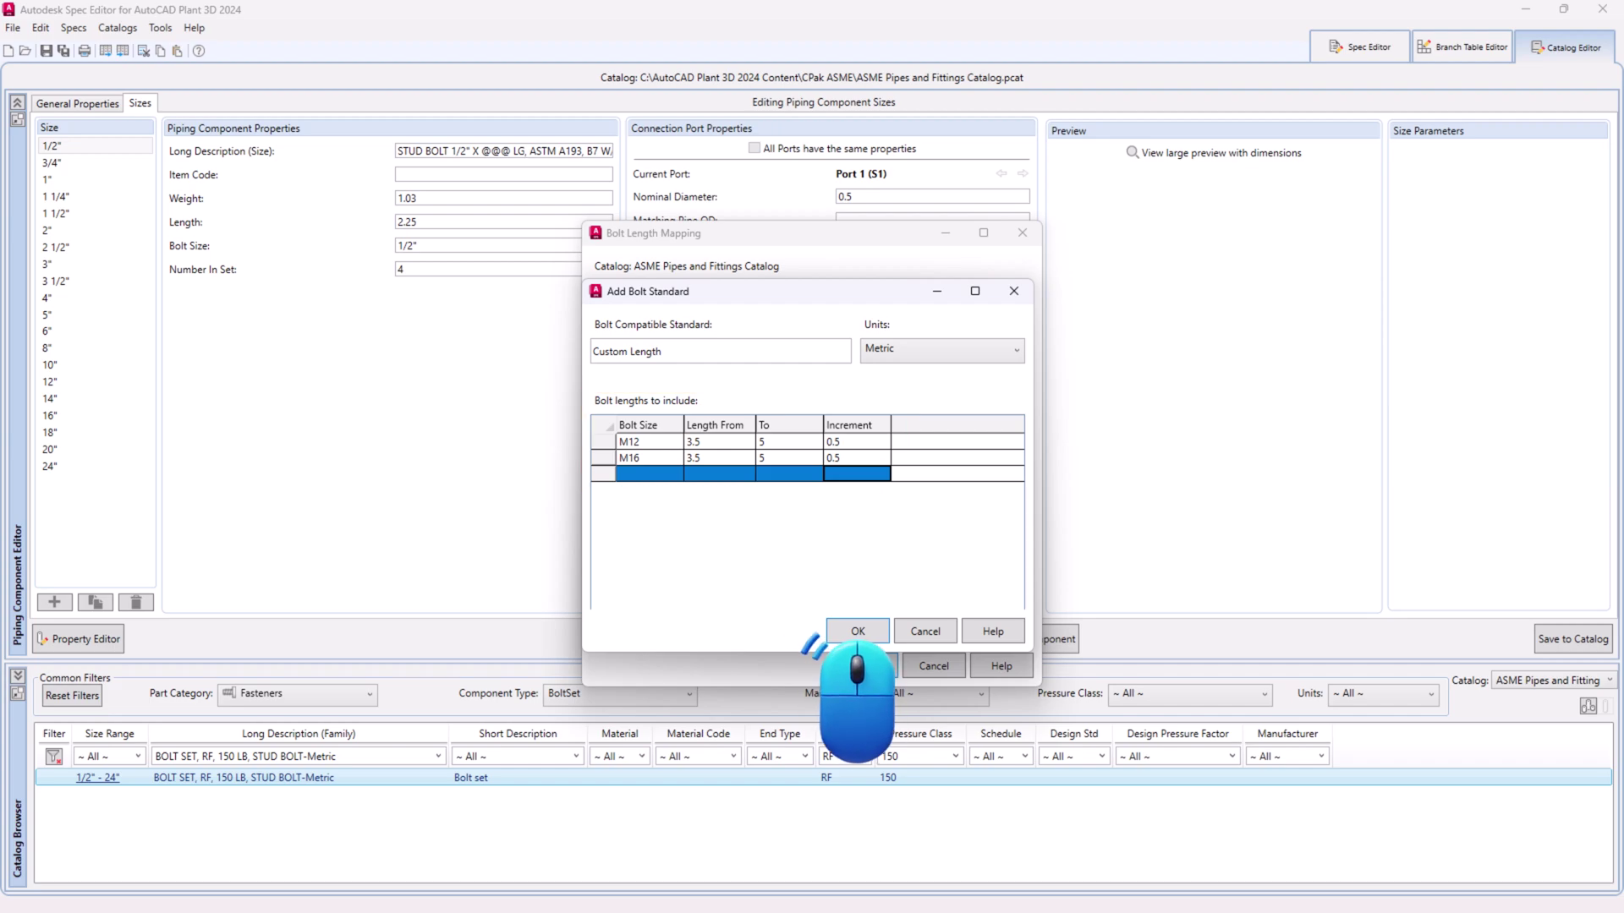
Step: Give STUD BOLT-Metric the Custom Length standard and bolt size M12, and add it to CS150
left_click(858, 630)
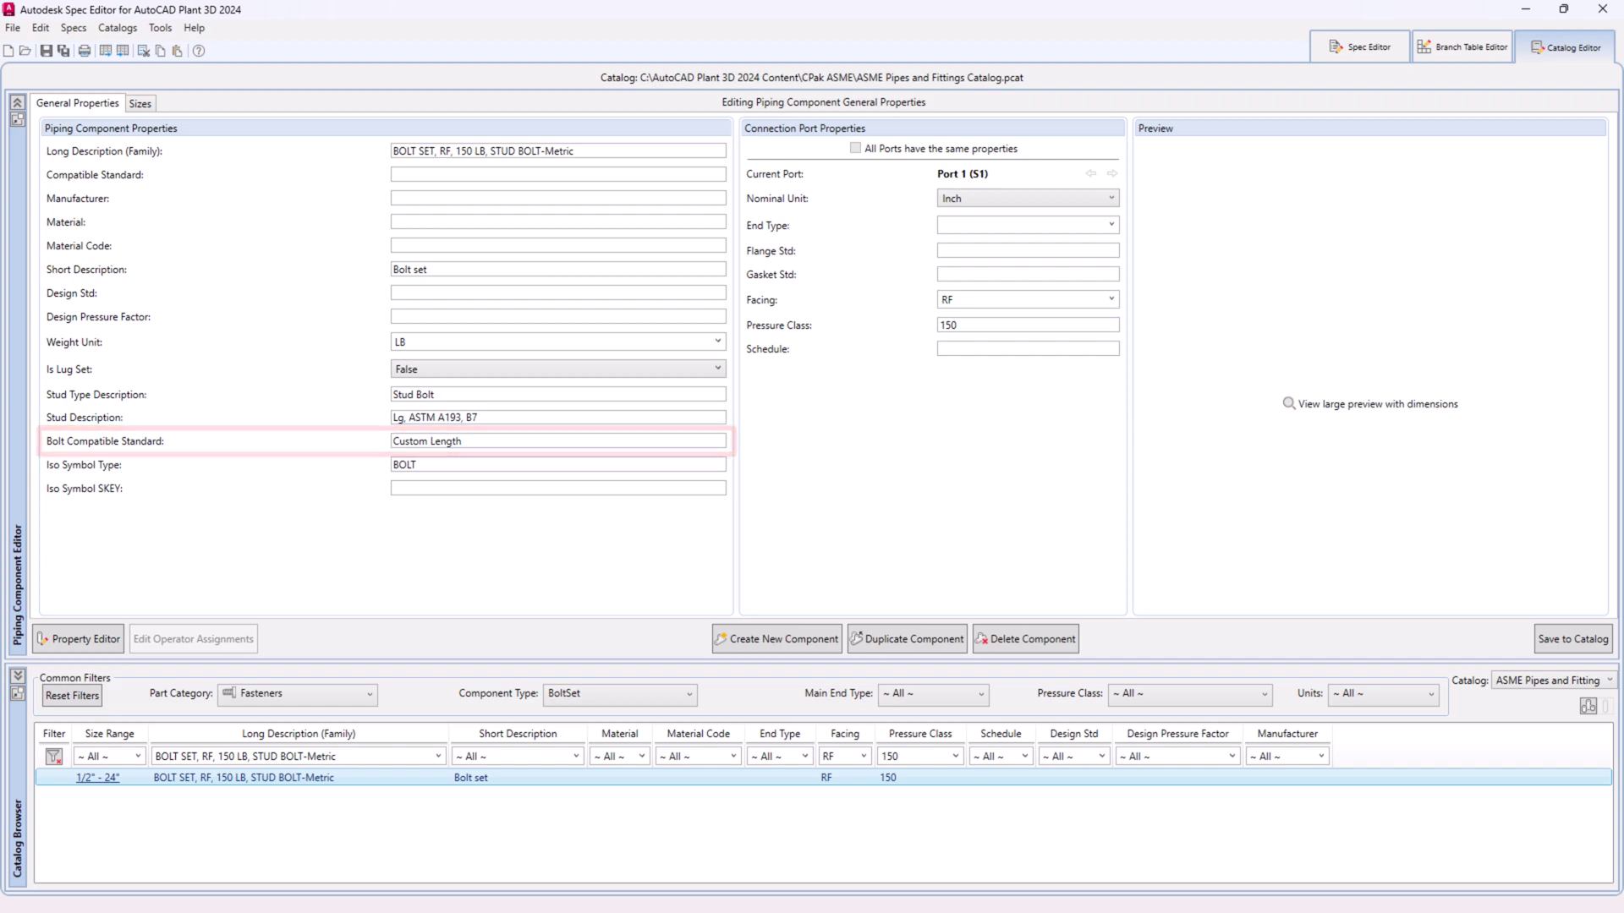
left_click(140, 103)
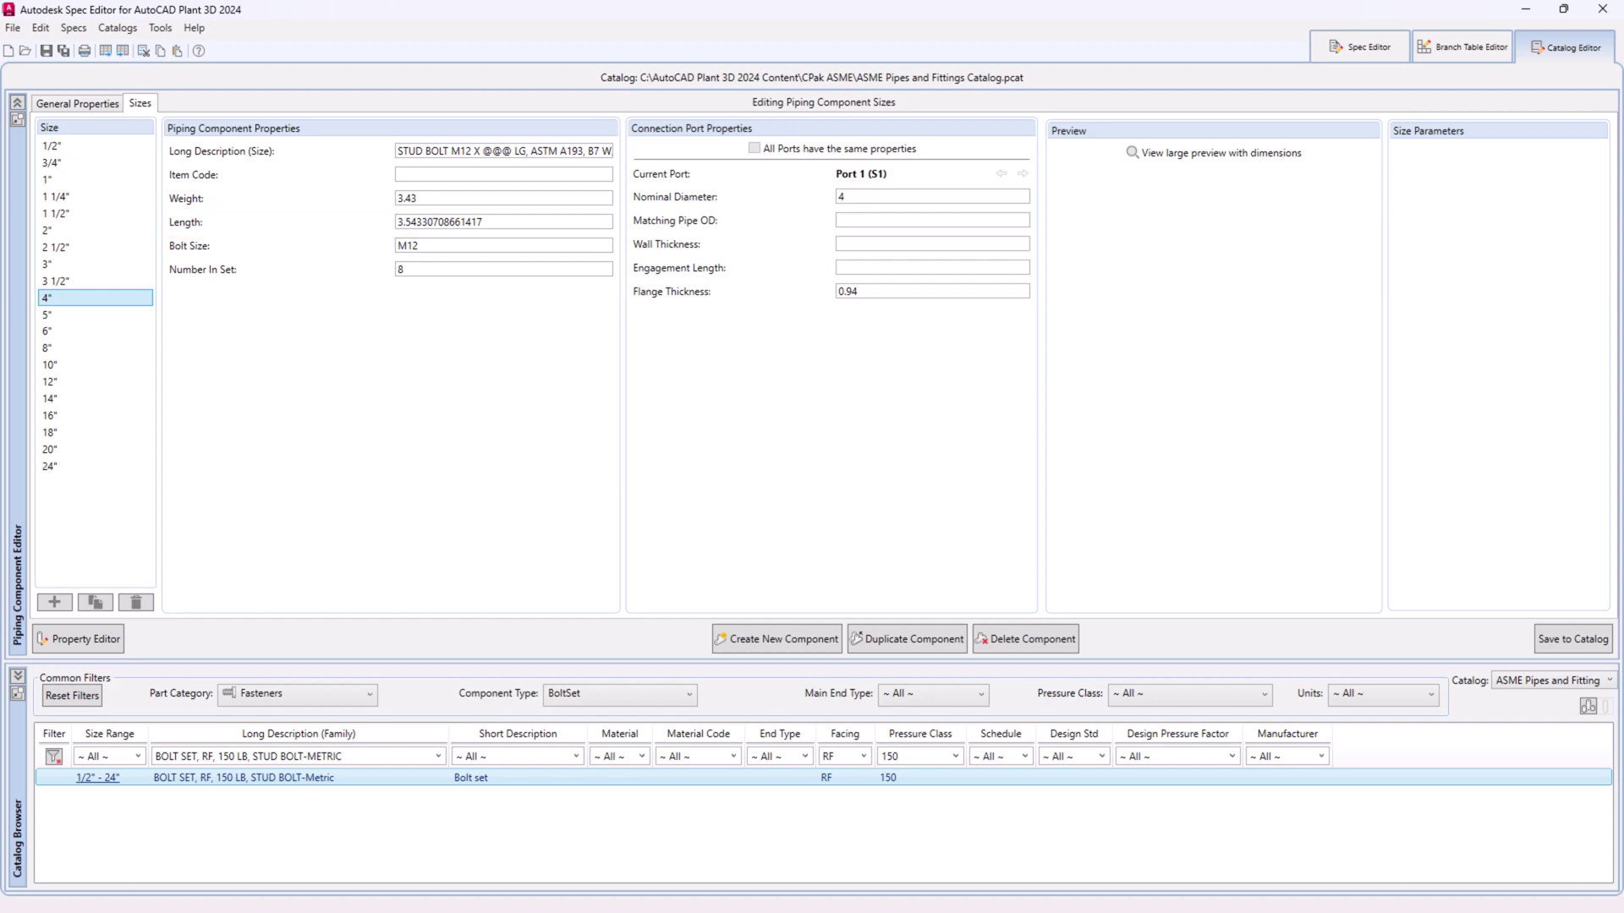
right_click(346, 568)
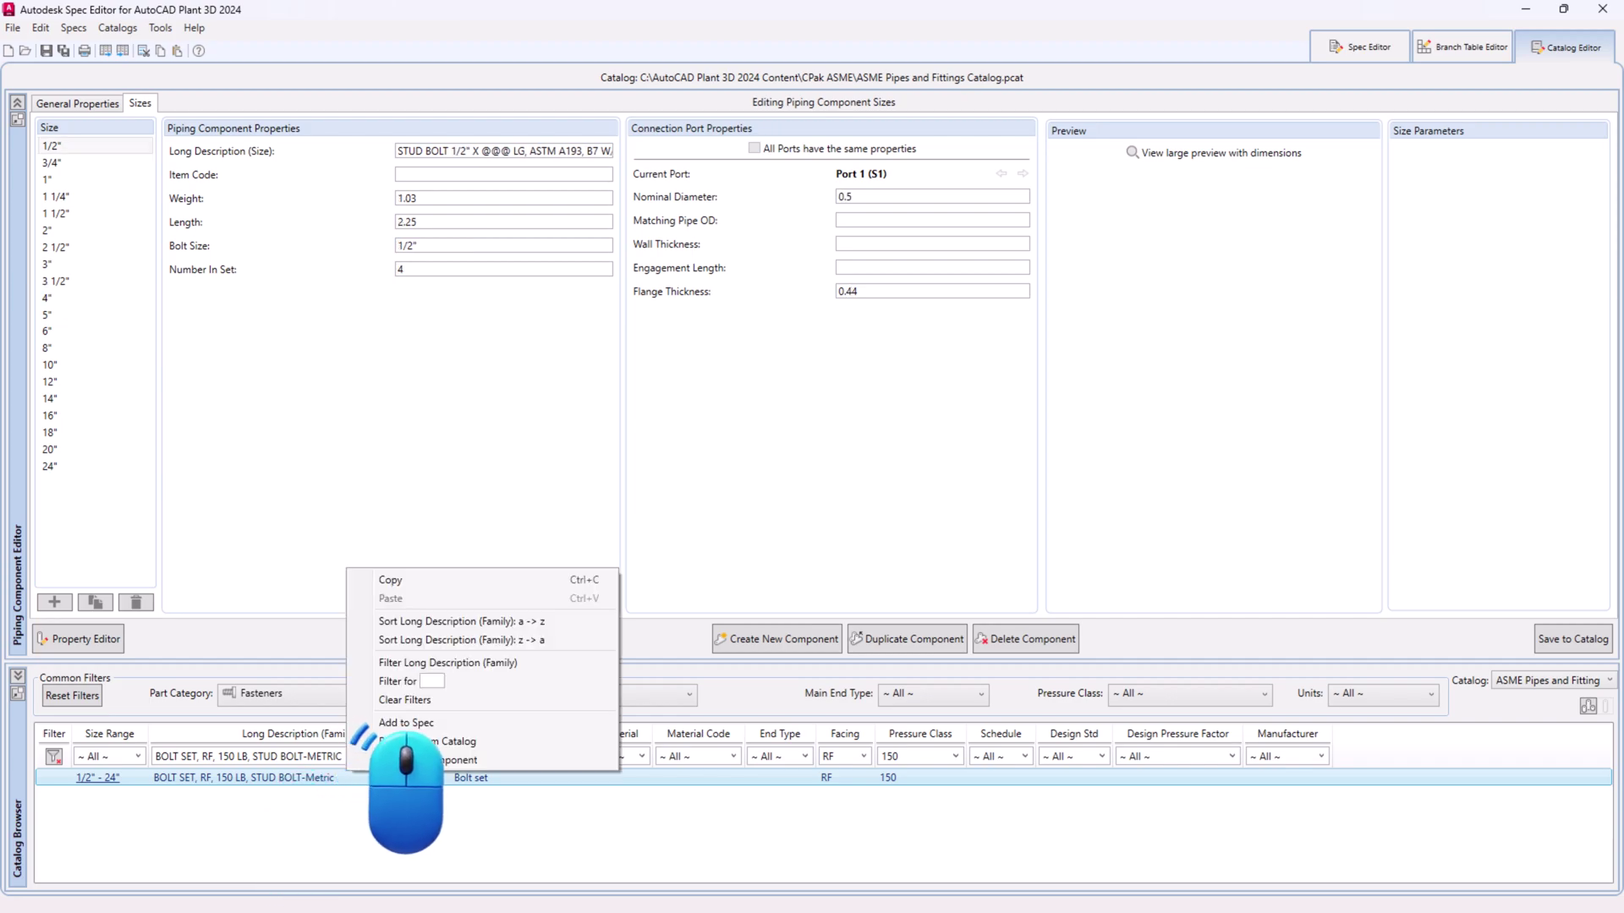
left_click(406, 723)
Step: Update the drawing's pipe specs so the bolt set shows STUD BOLT M12 X 90 LG with Custom Length
left_click(839, 596)
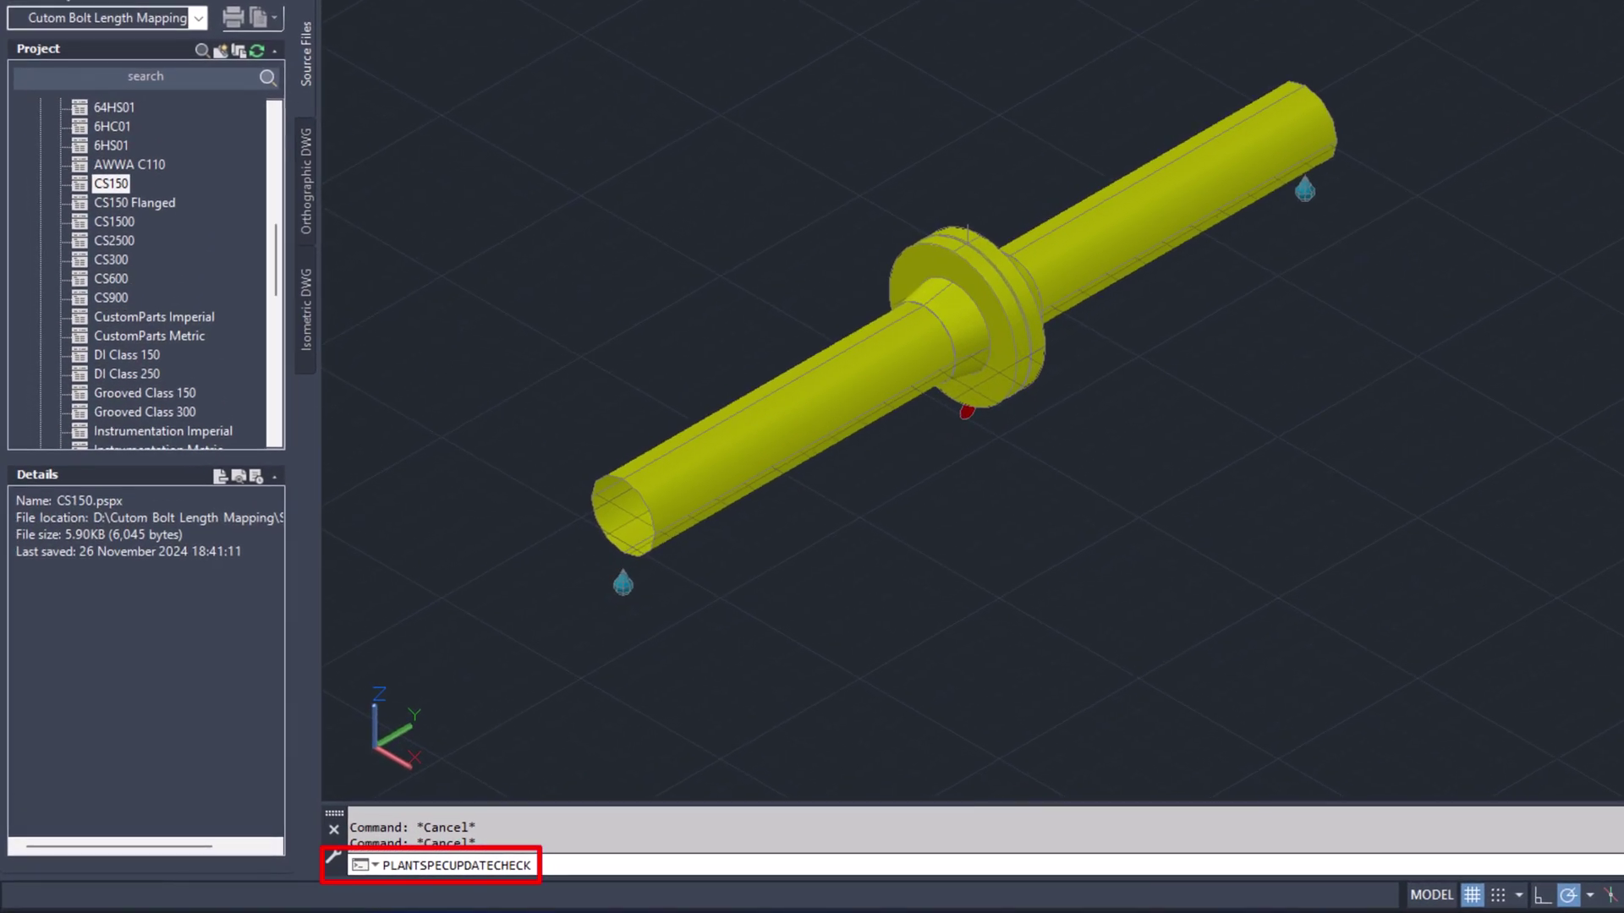
key("Return")
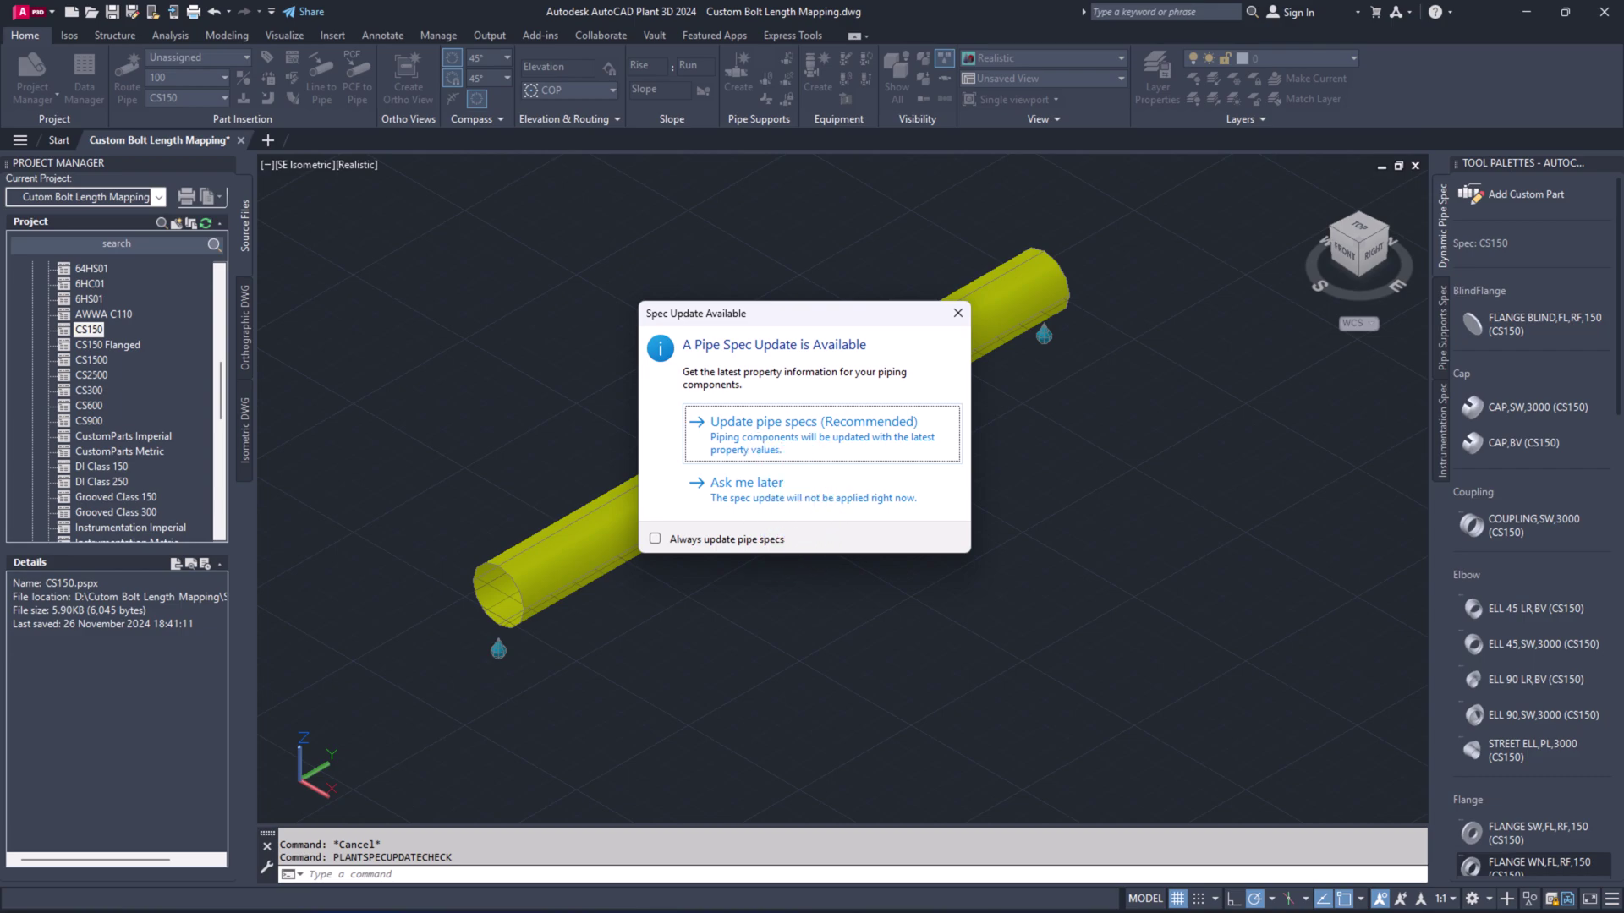
left_click(771, 435)
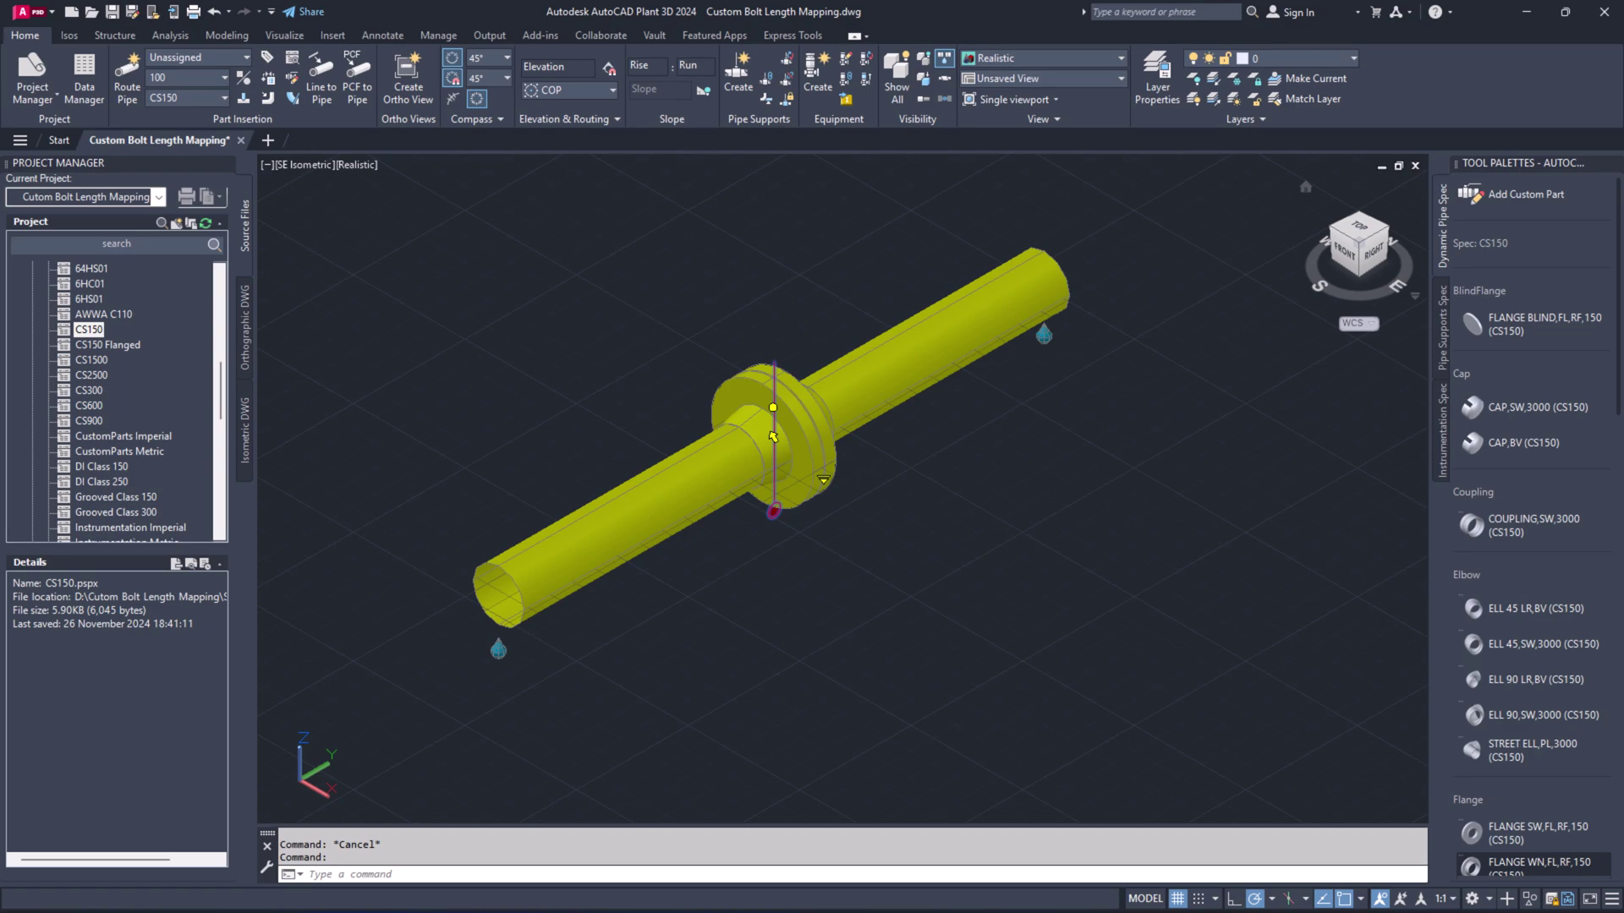
key("ctrl+1")
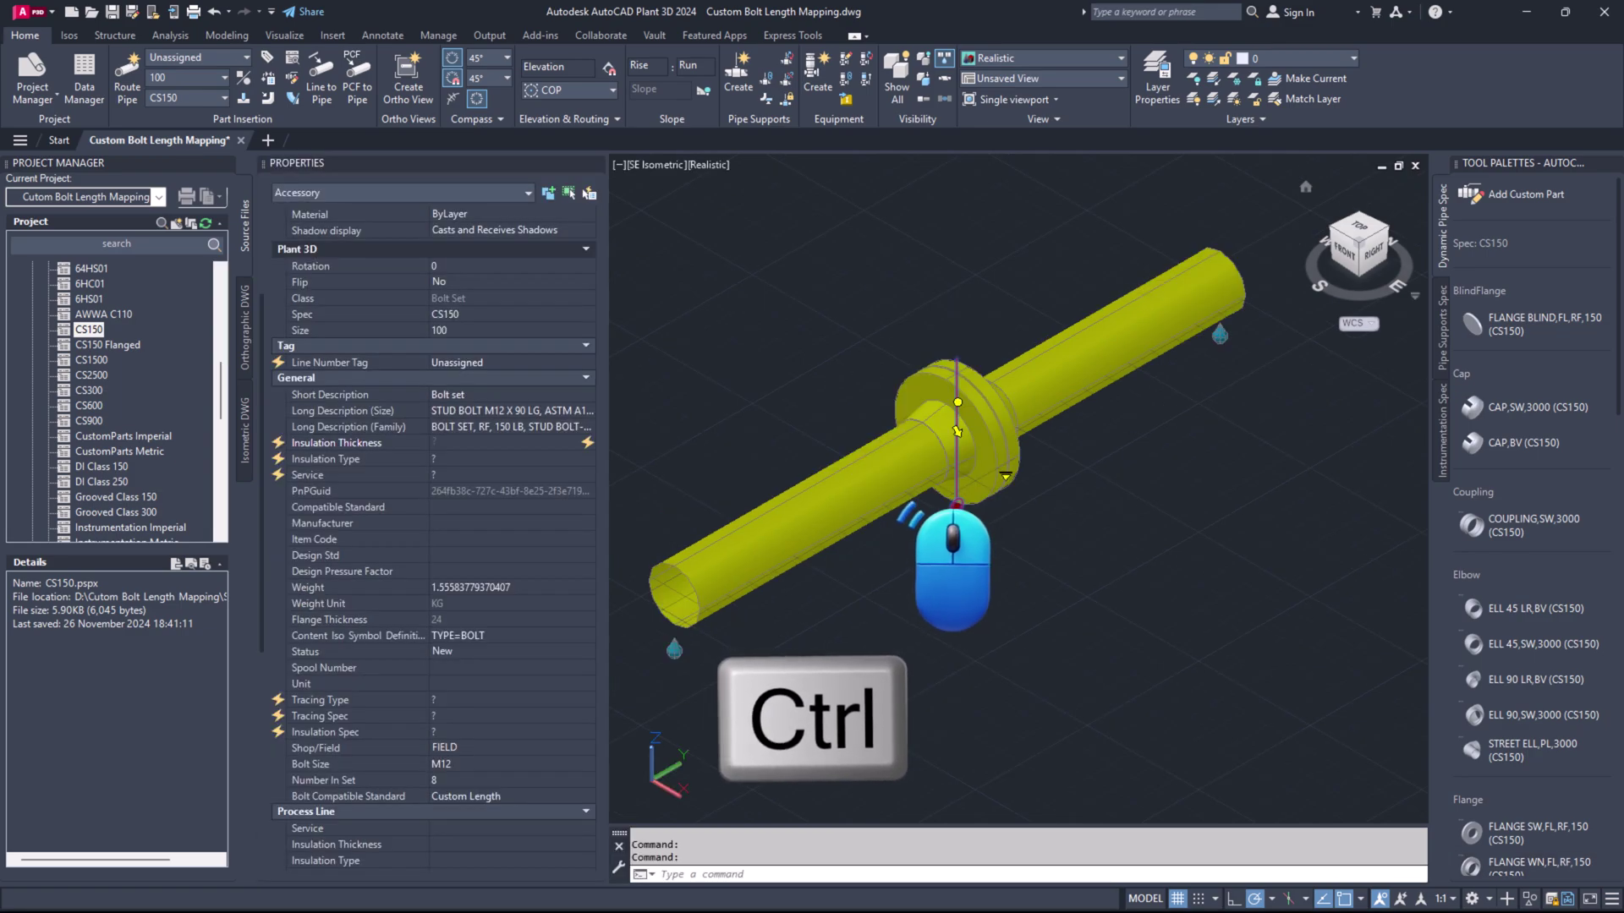